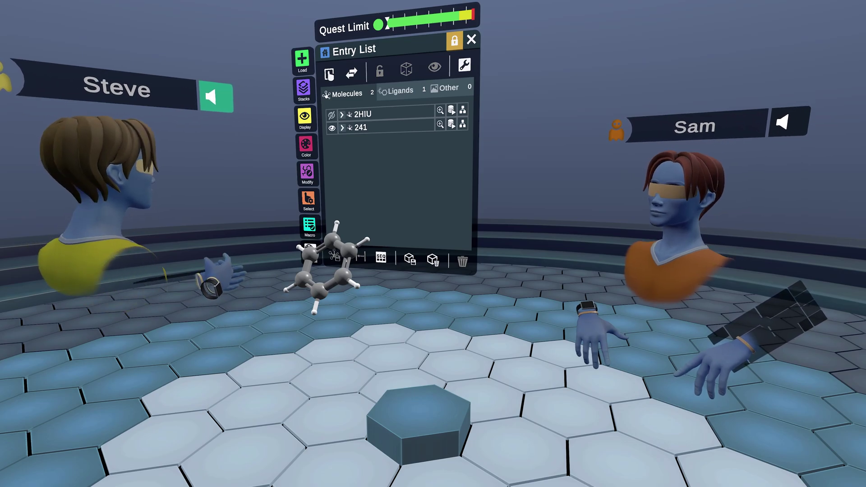
- Open the Modify options and look through the Compute page and the Measure, Selector, Torsion and Med Chem tools
left_click(307, 173)
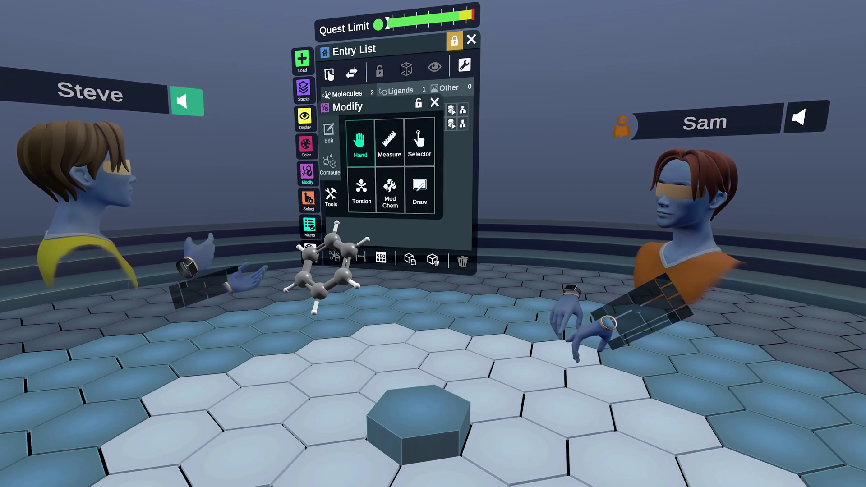
left_click(329, 133)
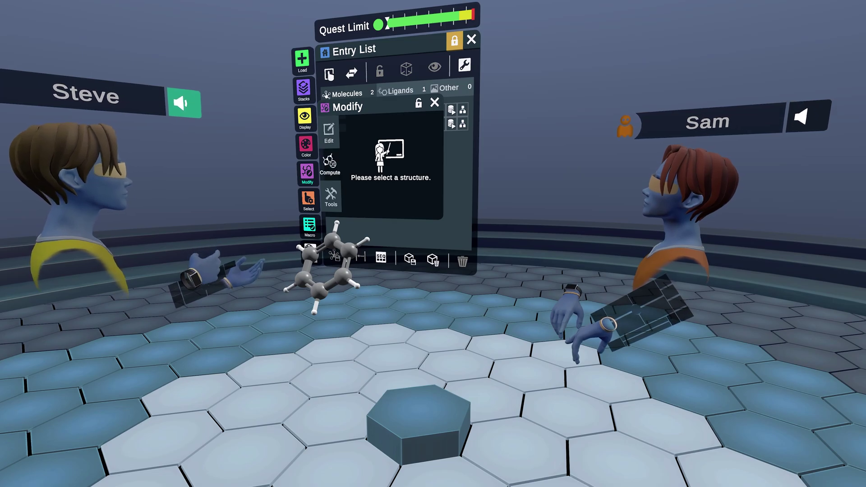
left_click(331, 198)
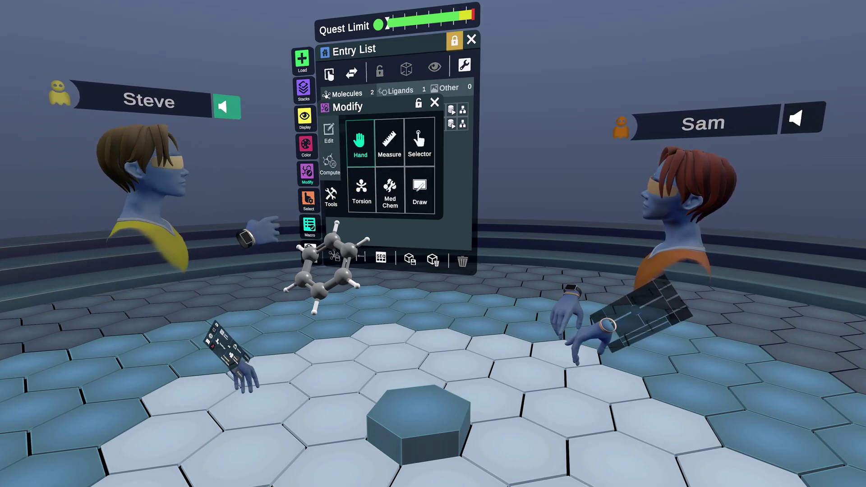
left_click(389, 141)
left_click(418, 140)
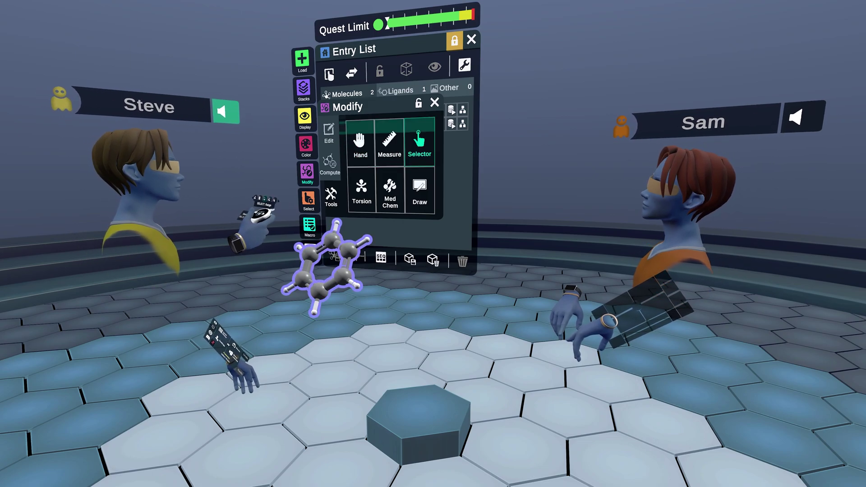
left_click(362, 189)
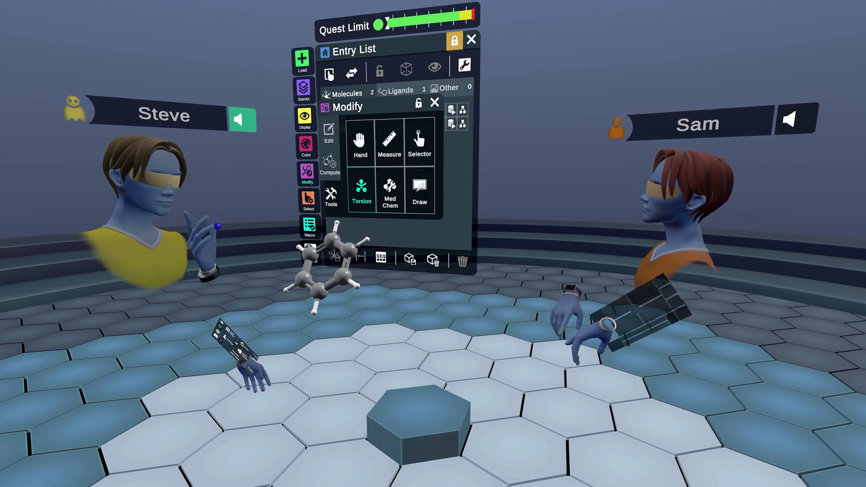
left_click(389, 190)
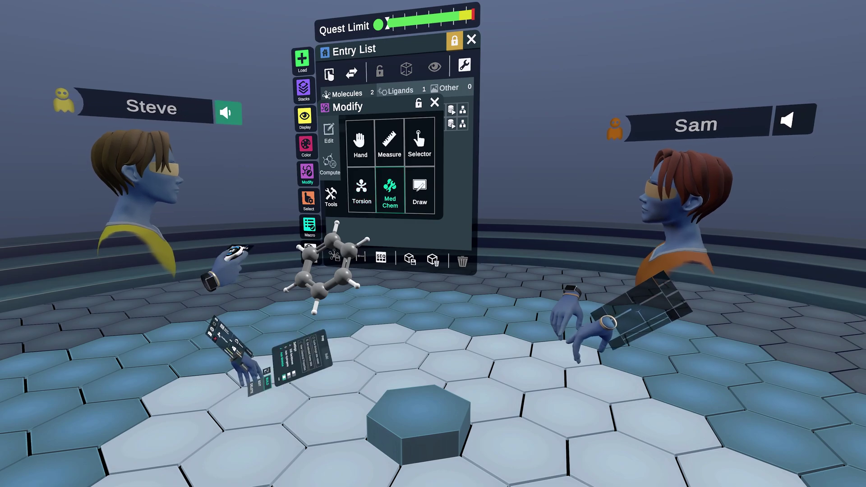
- Activate the Draw tool, and show and hide its whiteboard
left_click(419, 191)
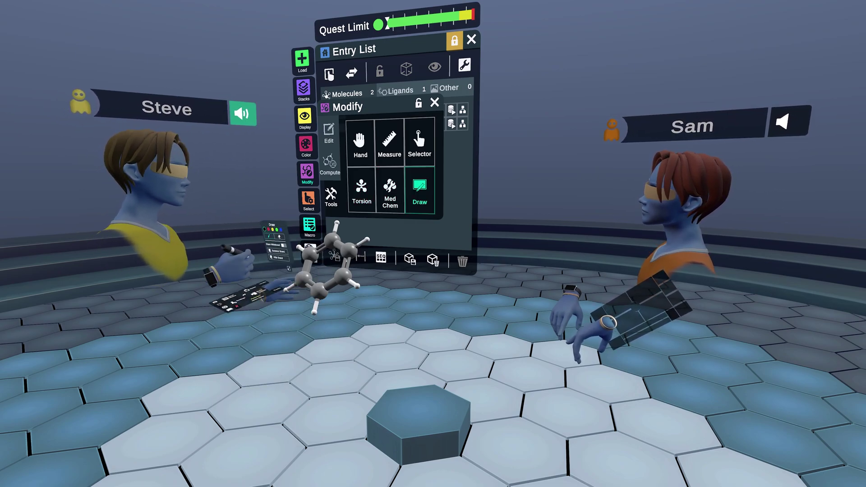
left_click(259, 265)
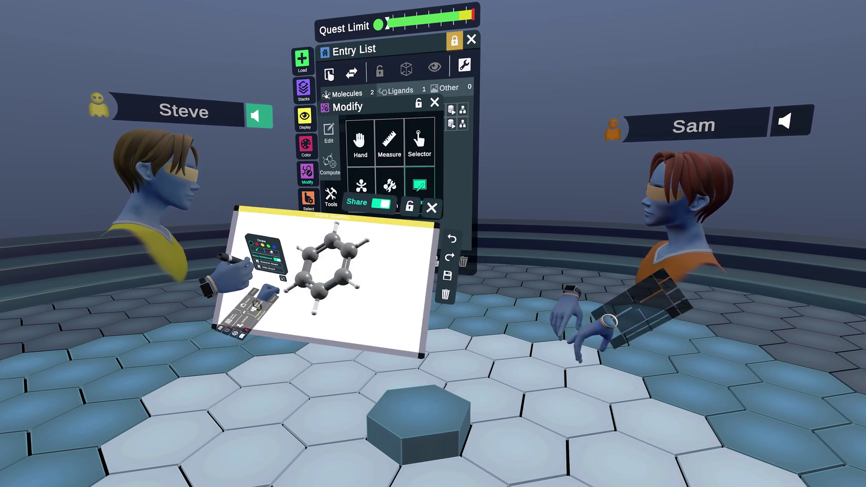
left_click(261, 263)
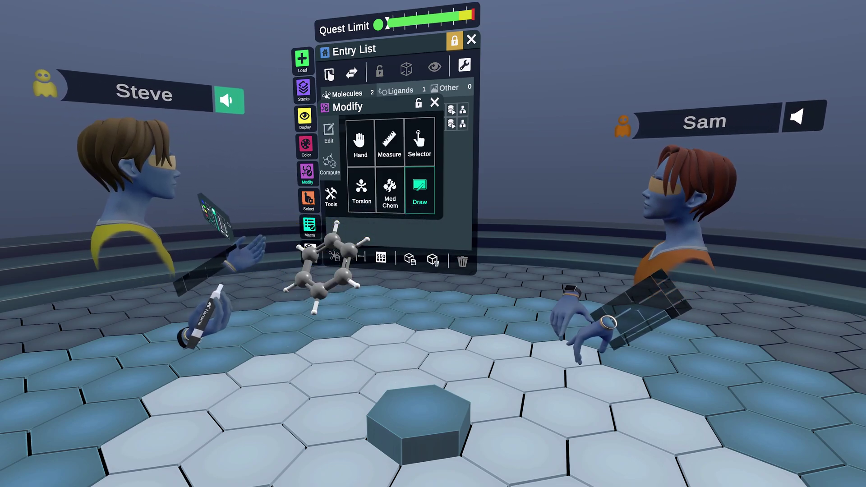
- Measure the distance between two opposite carbon atoms of the benzene ring, and delete that measurement
left_click(389, 142)
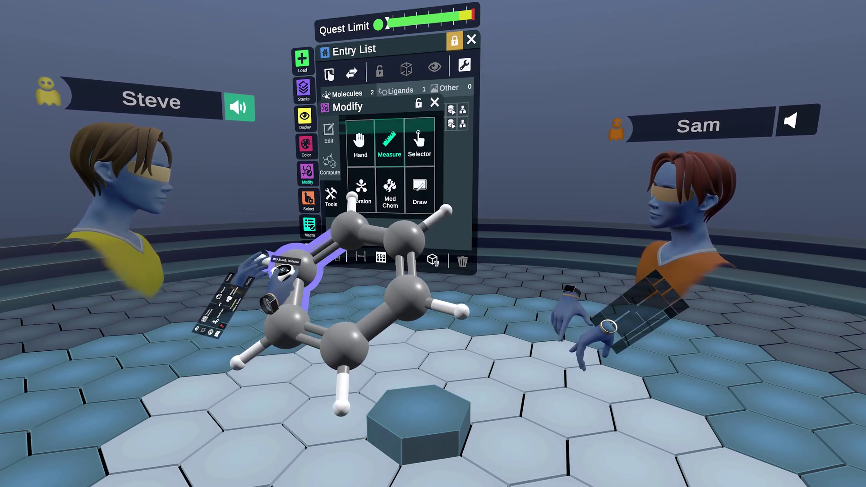
left_click(298, 268)
left_click(405, 298)
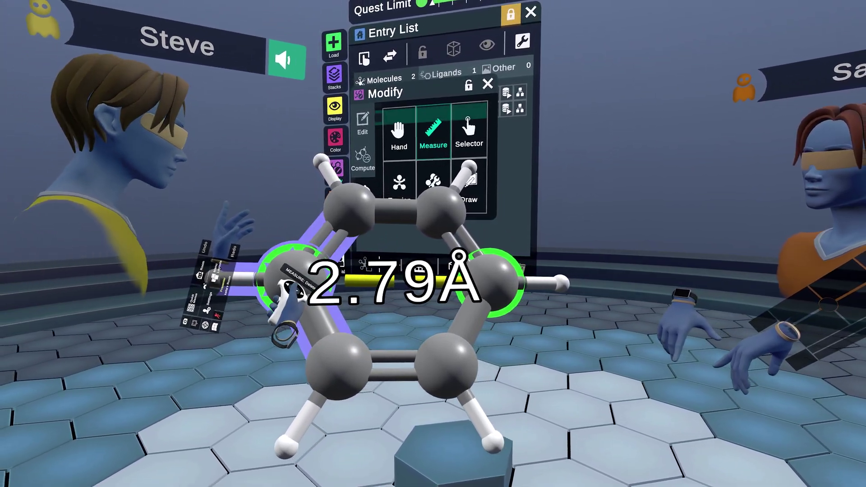
left_click(291, 287)
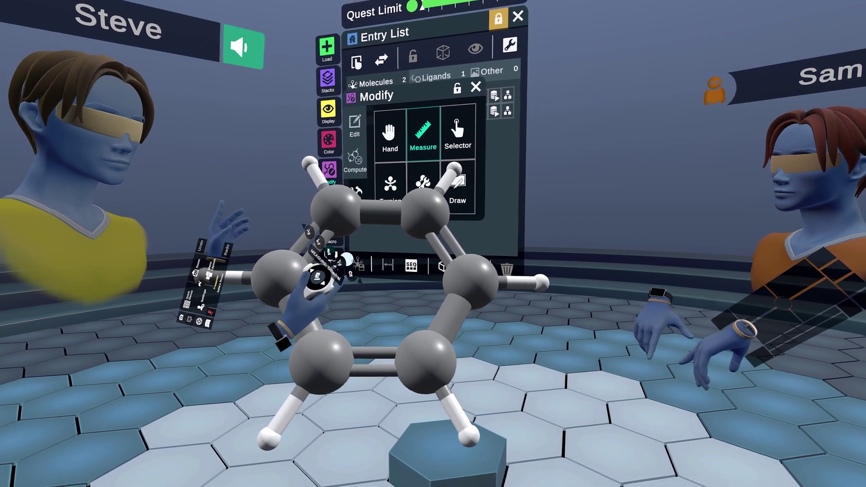
- Switch the Measure tool to Angle and measure the angle formed by three adjacent ring carbons
key("Left")
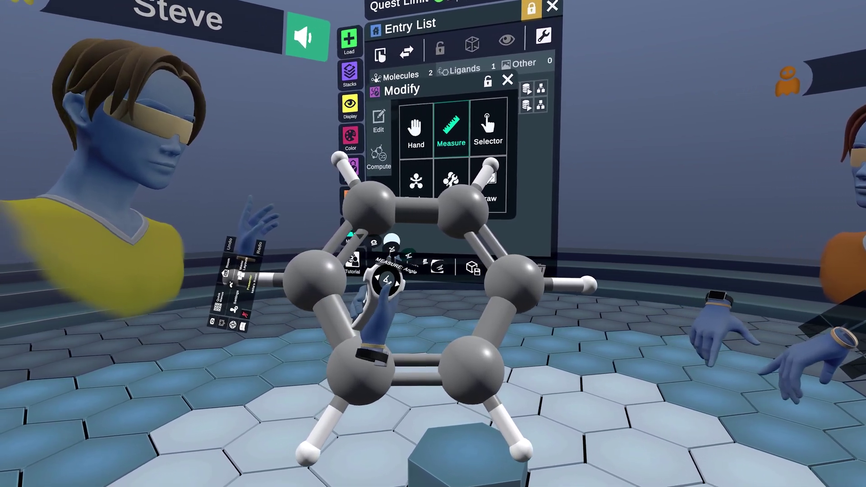
left_click(369, 206)
left_click(462, 210)
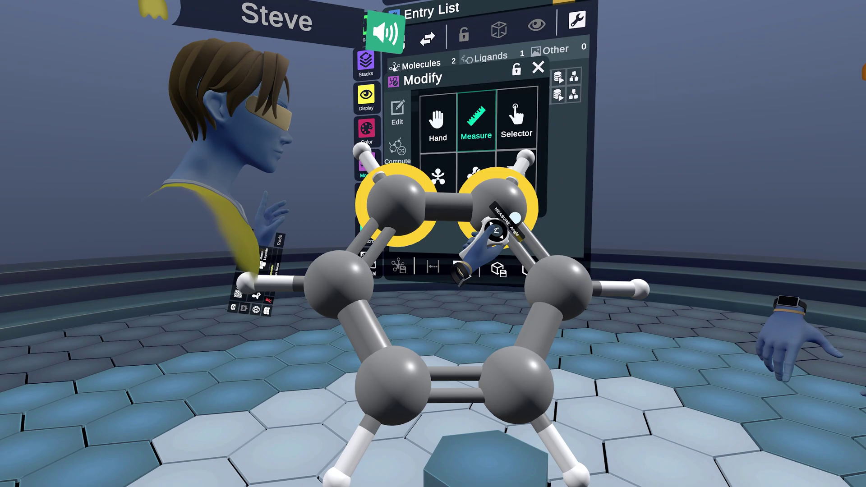
left_click(558, 284)
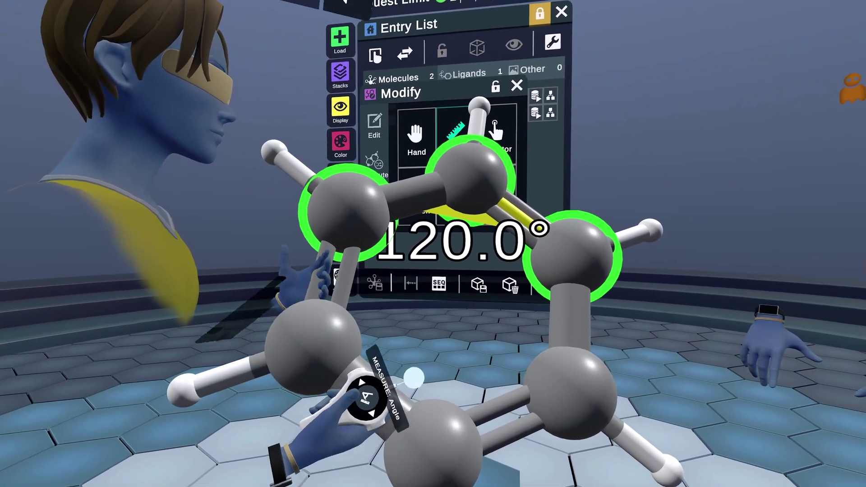
- Cycle the Measure tool through its Dihedral and Move modes on the benzene ring
key("Right")
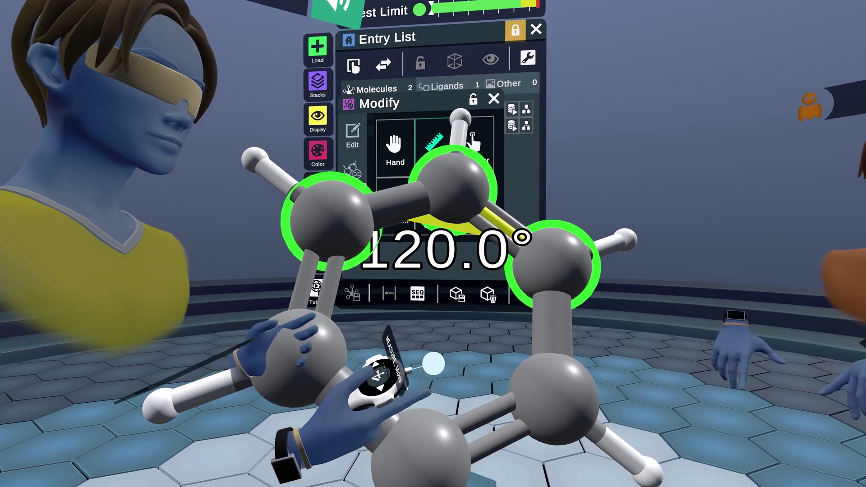
key("Left")
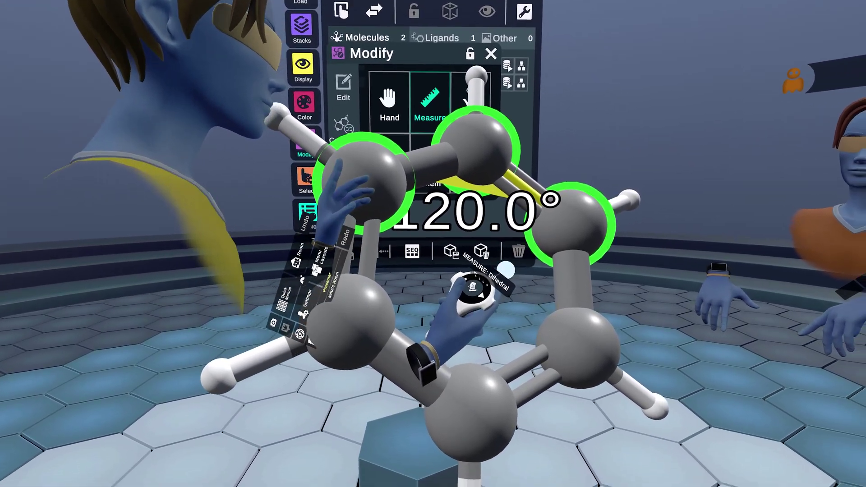
key("Left")
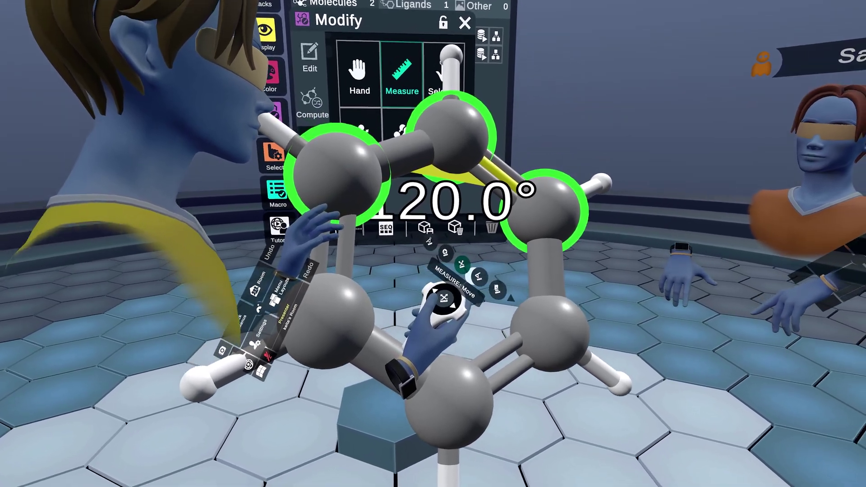
key("Left")
left_click(377, 234)
left_click(502, 201)
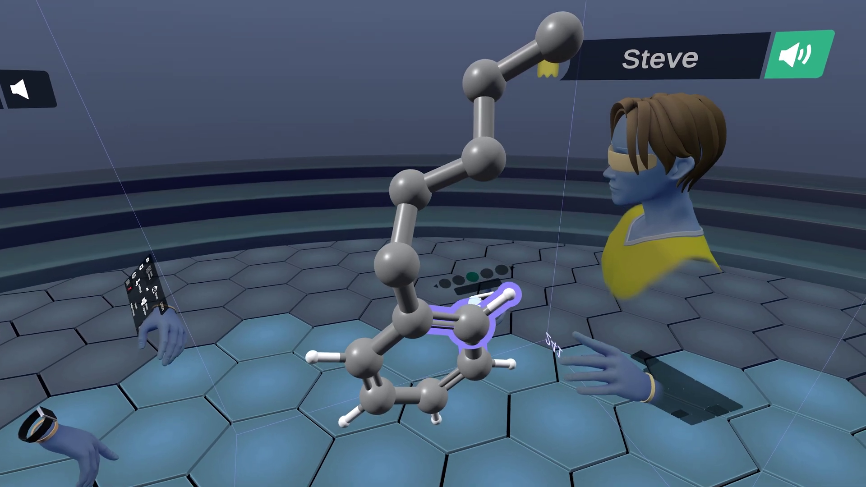
- Measure the dihedral between the ring and its side chain, picking two adjacent ring carbons and the first two chain carbons
left_click(467, 322)
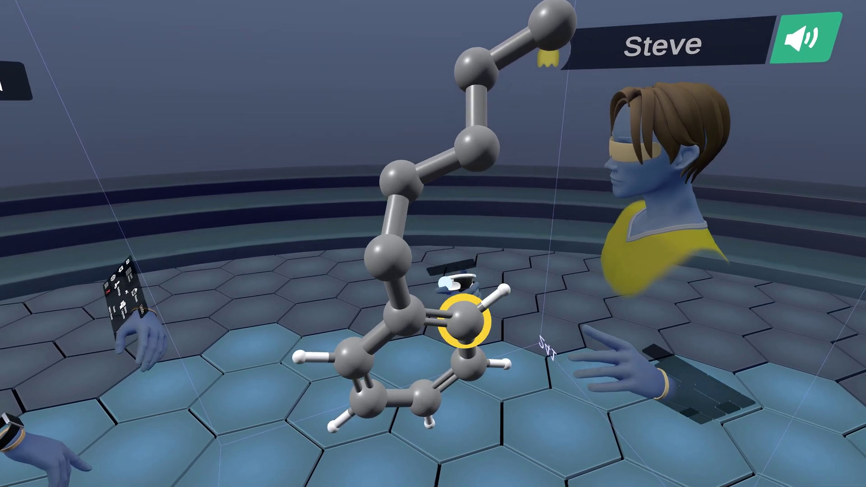
left_click(391, 310)
left_click(364, 249)
left_click(379, 177)
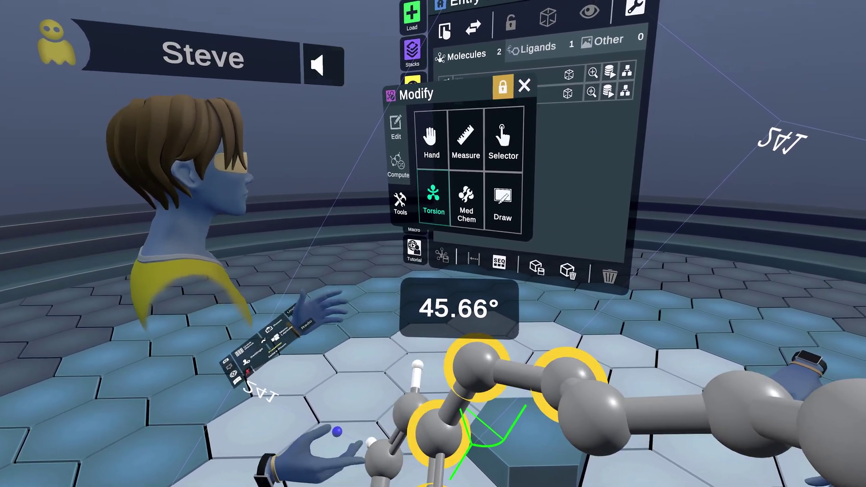
- Try the Selector on a side-chain carbon, and measure the bond angle across the first three chain carbons
left_click(499, 143)
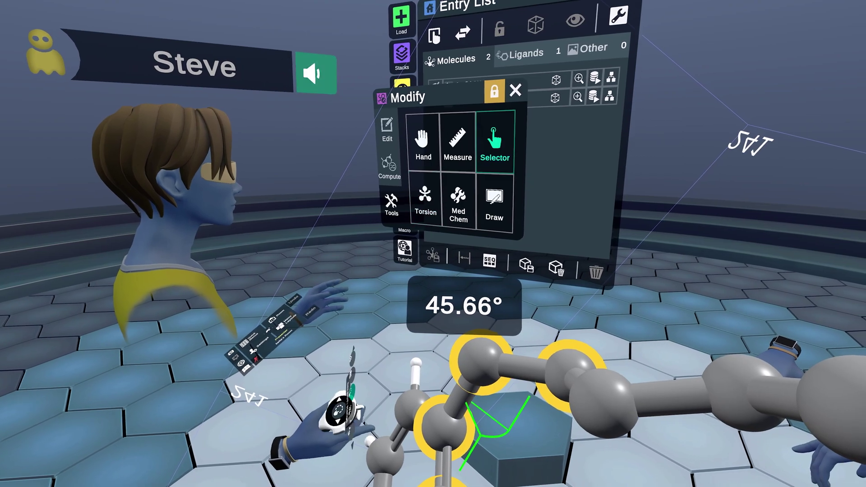
left_click(582, 384)
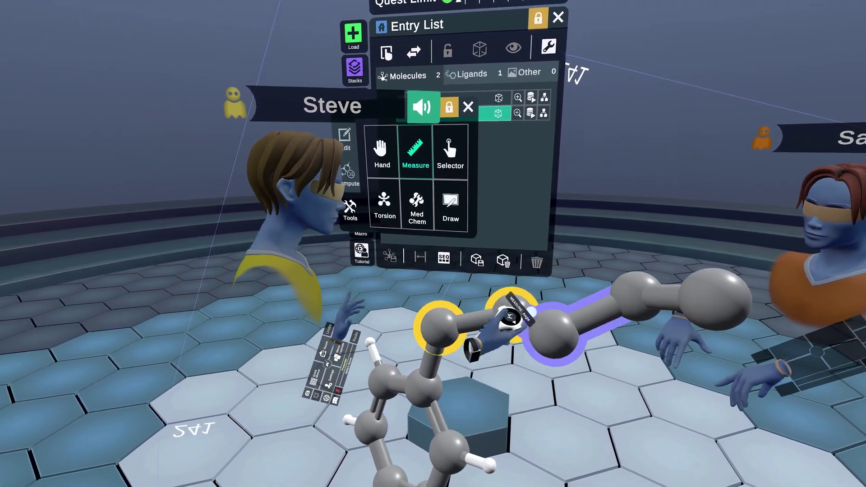
left_click(554, 333)
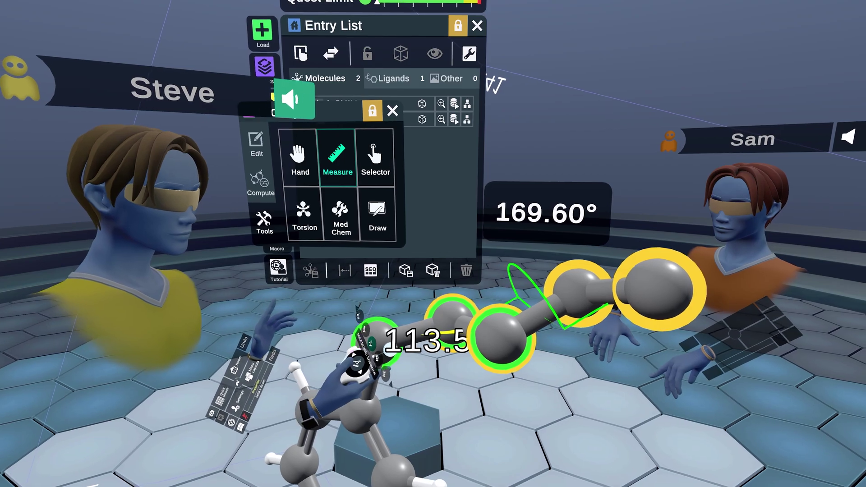
left_click_drag(370, 385, 375, 343)
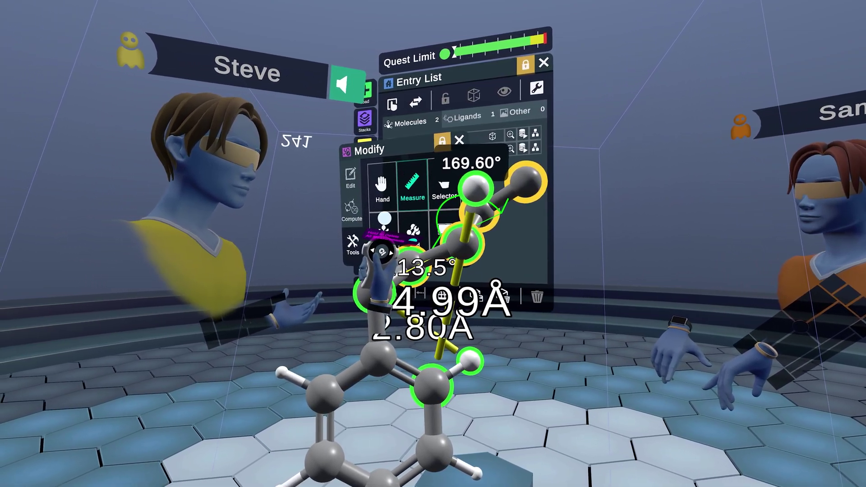
left_click(382, 251)
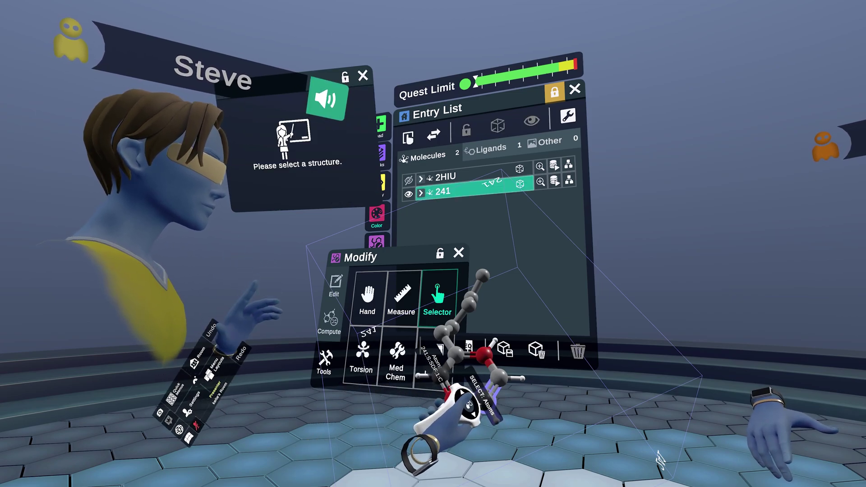
- Select the two ring carbons on opposite sides that lie between the red atoms, color them green and clear the selection
left_click(485, 401)
left_click(457, 354)
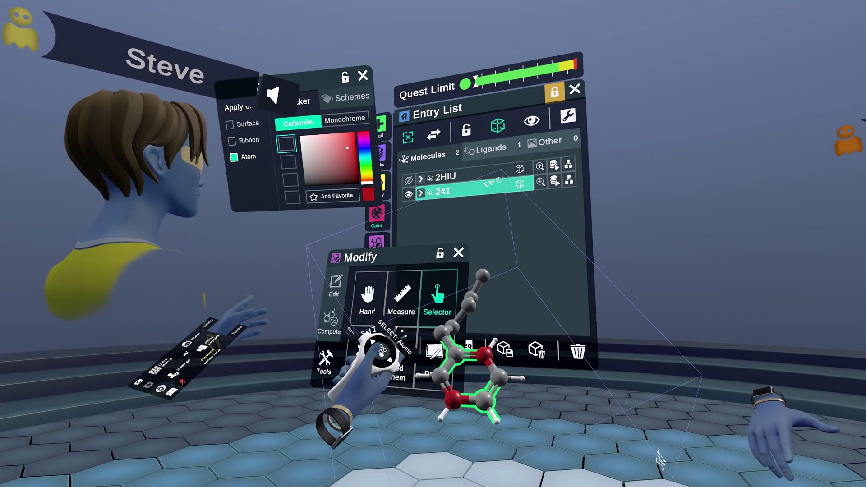
left_click(354, 406)
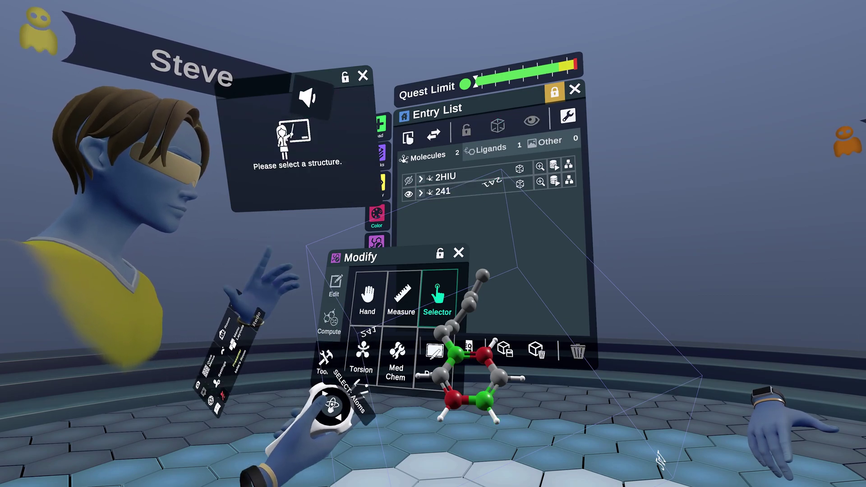
left_click(405, 397)
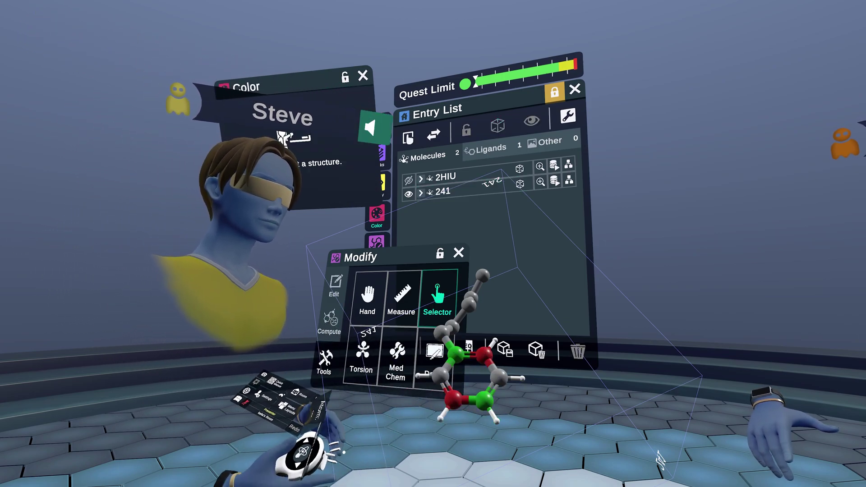
- Return to the Hand tool, hide molecule 241 and show molecule 2HIU
left_click(367, 299)
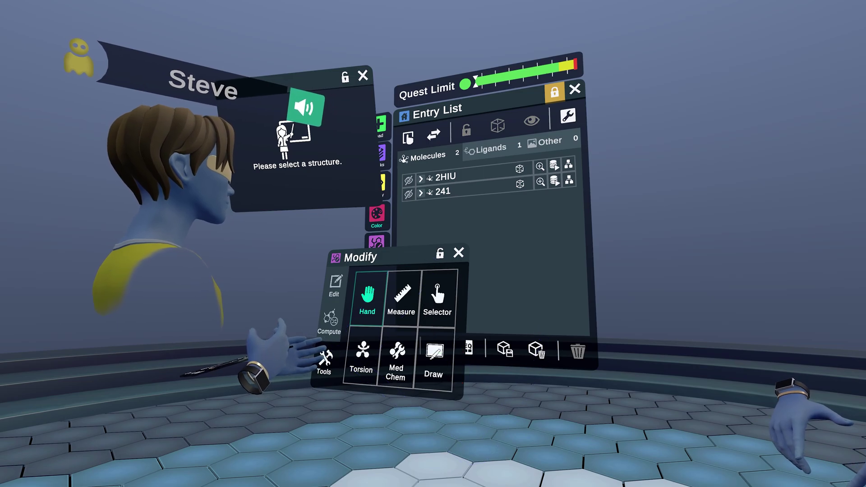
left_click(408, 179)
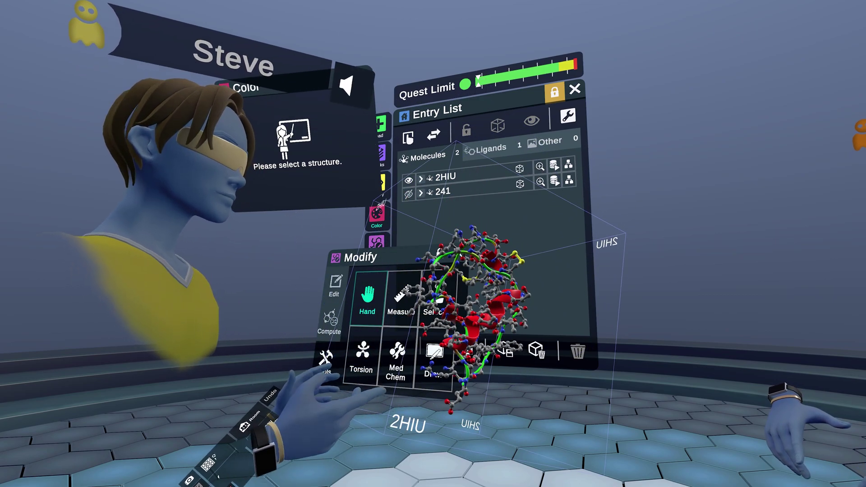
- Set the Selector to Residues and select residues along the helix of 2HIU chain B, including GLU 13 and LEU 17
left_click(437, 297)
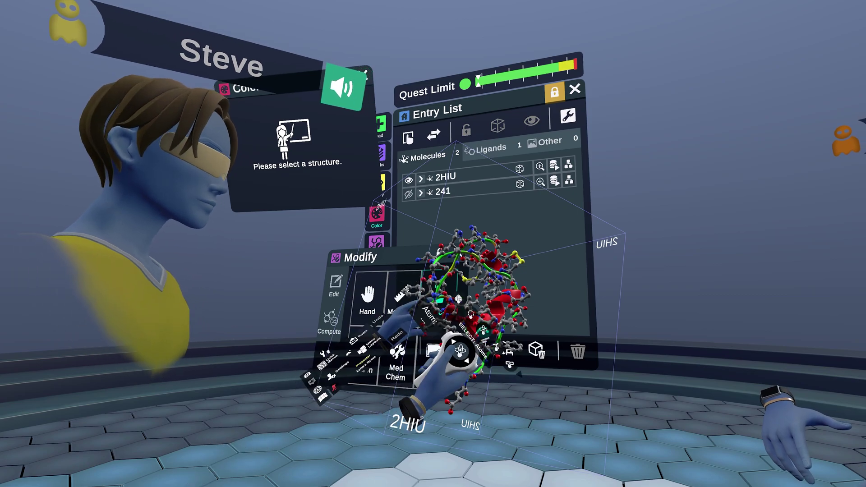
left_click(498, 333)
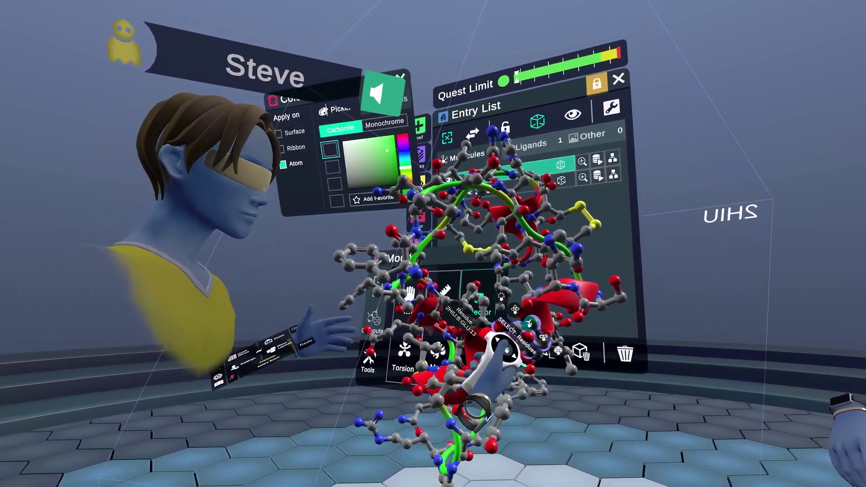
left_click(505, 338)
left_click(505, 338)
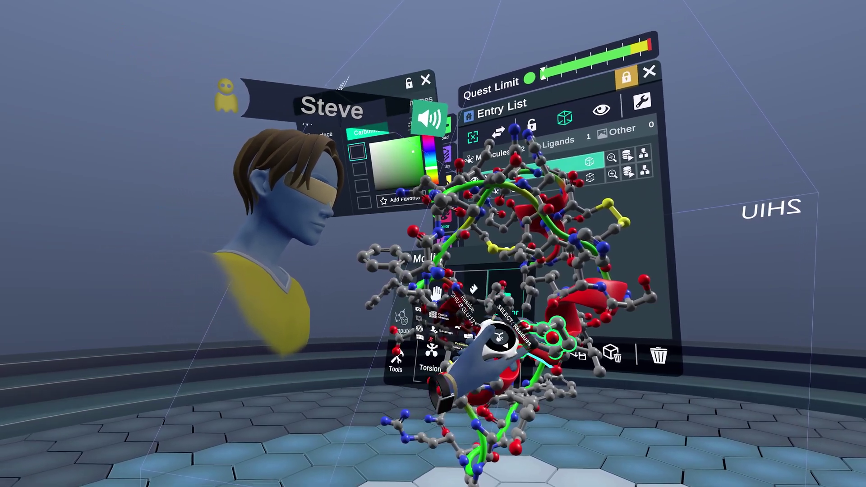
left_click(474, 390)
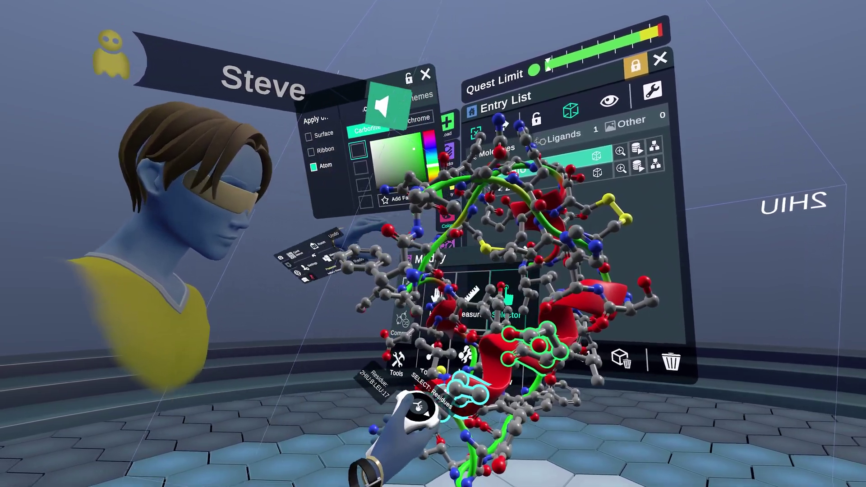
- Set the Selector to Chains, select chain B of 2HIU and replace that selection with the molecule's other chain
left_click(570, 245)
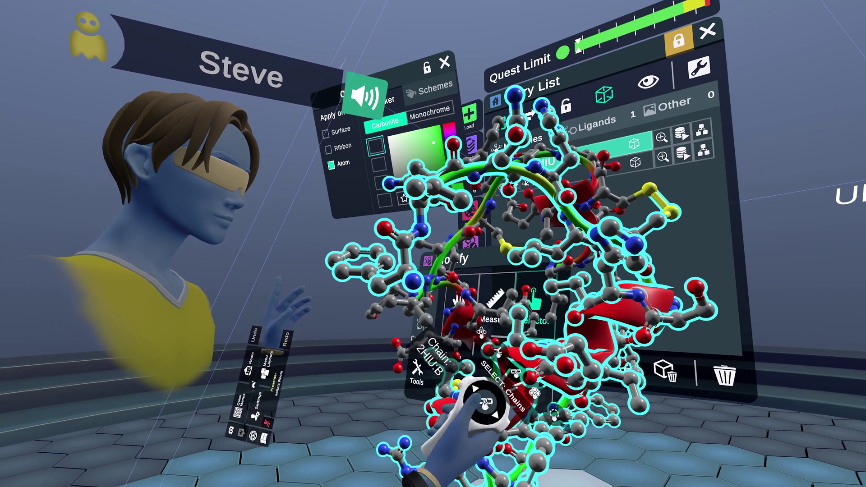
left_click_drag(428, 390, 514, 341)
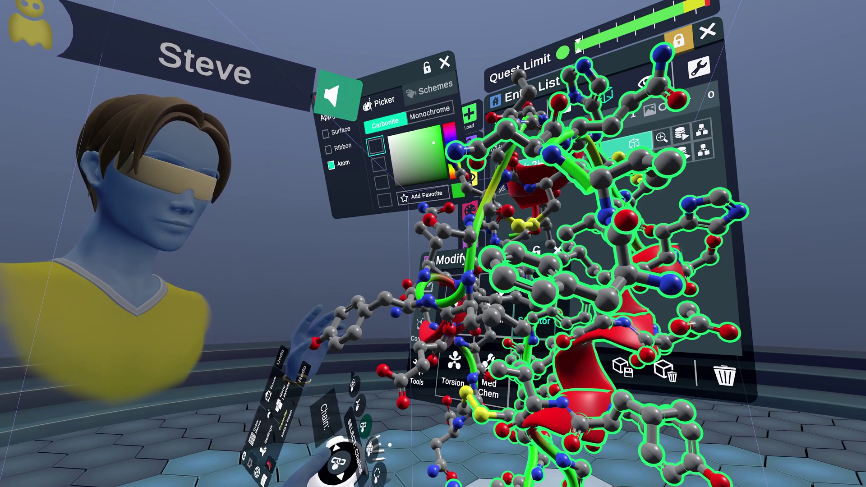
left_click(548, 439)
left_click(441, 320)
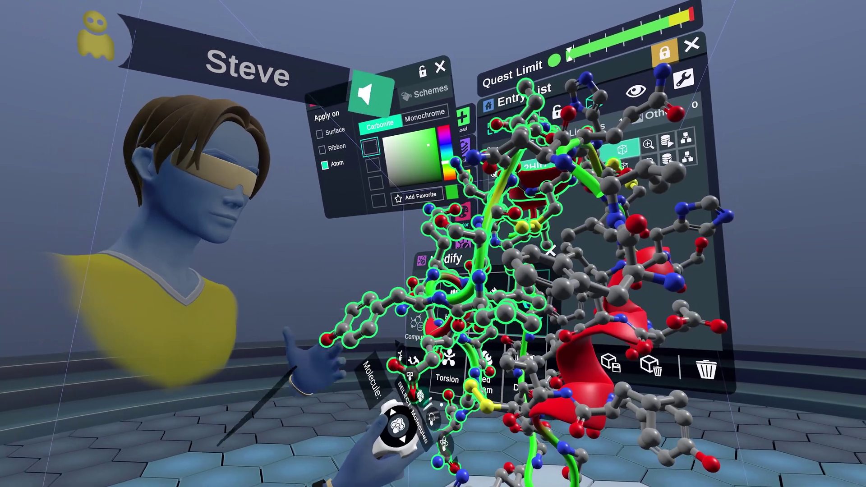
- Set the Selector to Molecules, select the whole 2HIU molecule and clear the selection
left_click(439, 401)
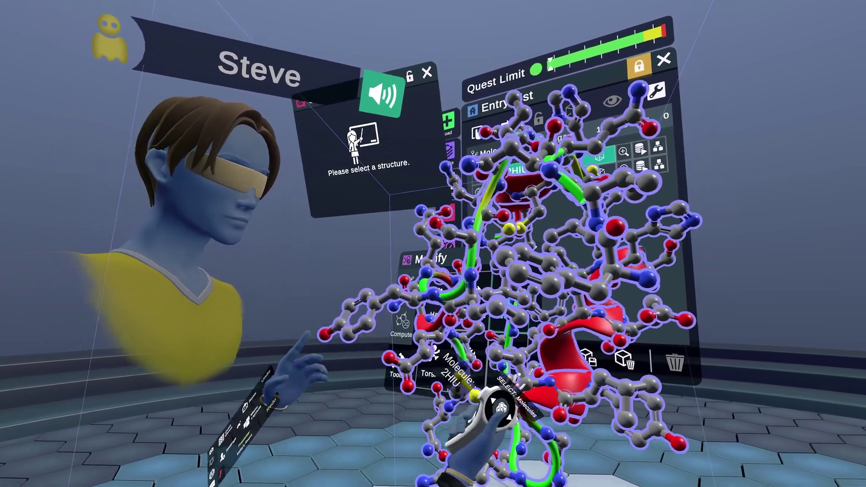
left_click(489, 379)
left_click(502, 399)
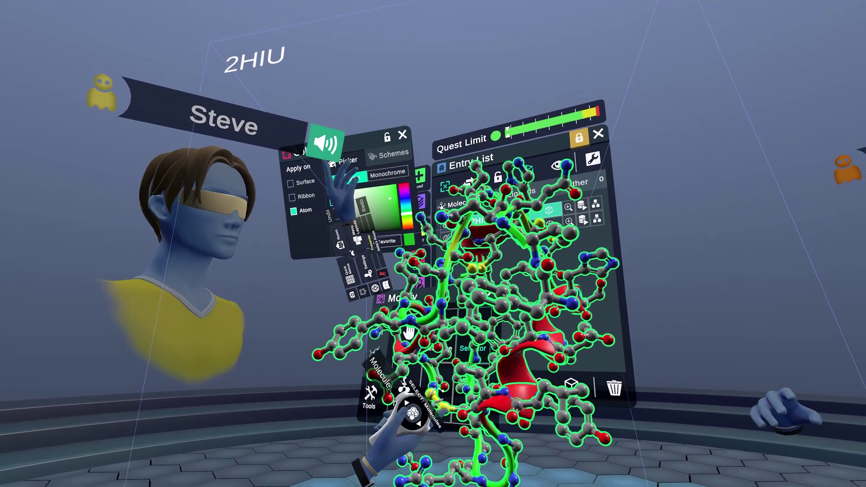
left_click(430, 383)
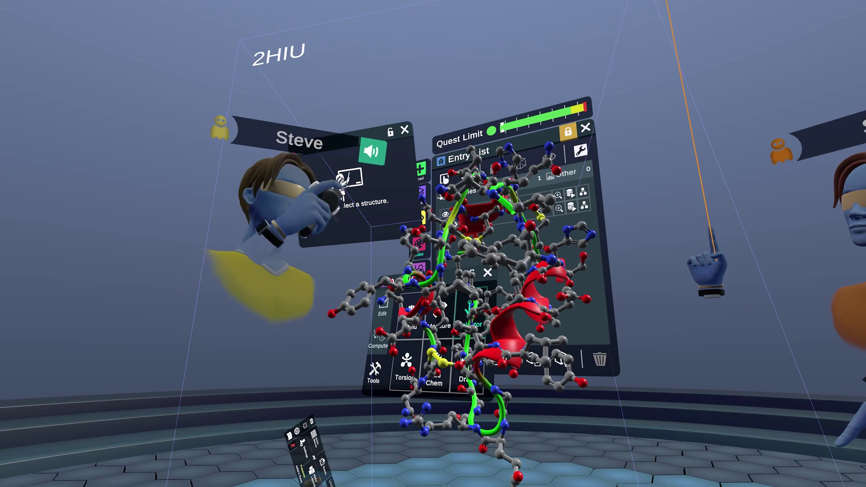
- Set the Selector to Range, select a continuous range of residues along a 2HIU chain and clear the selection
left_click(439, 286)
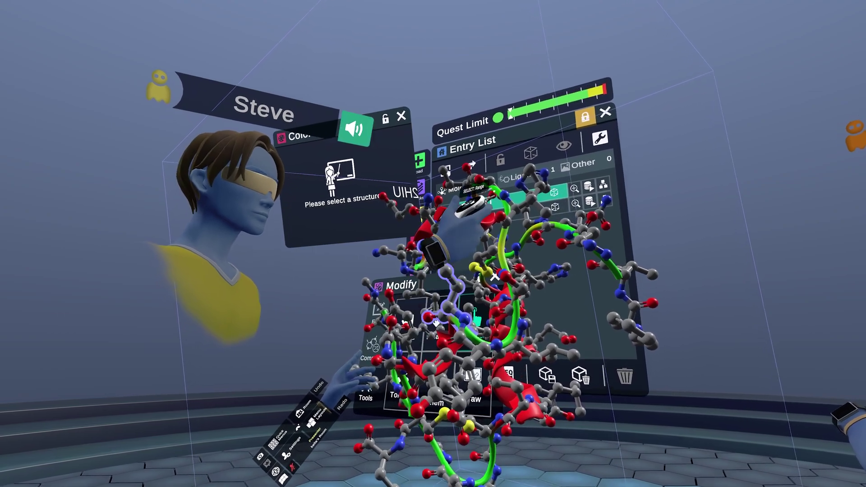
left_click(474, 203)
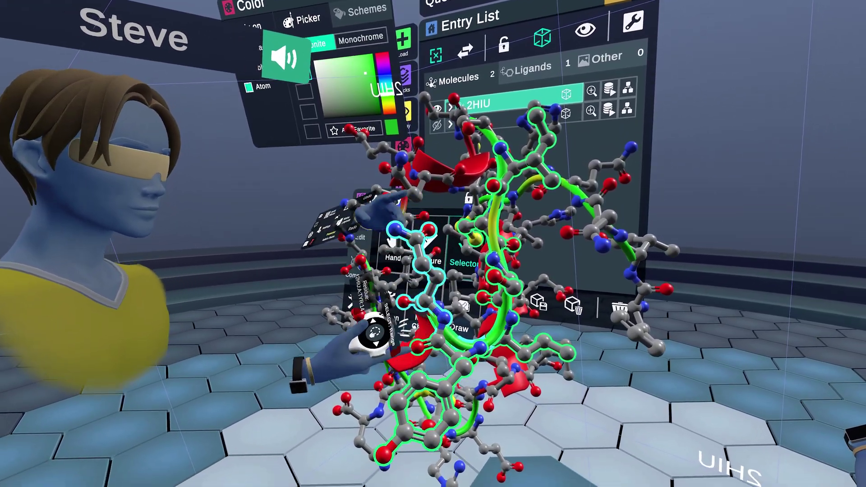
left_click(373, 333)
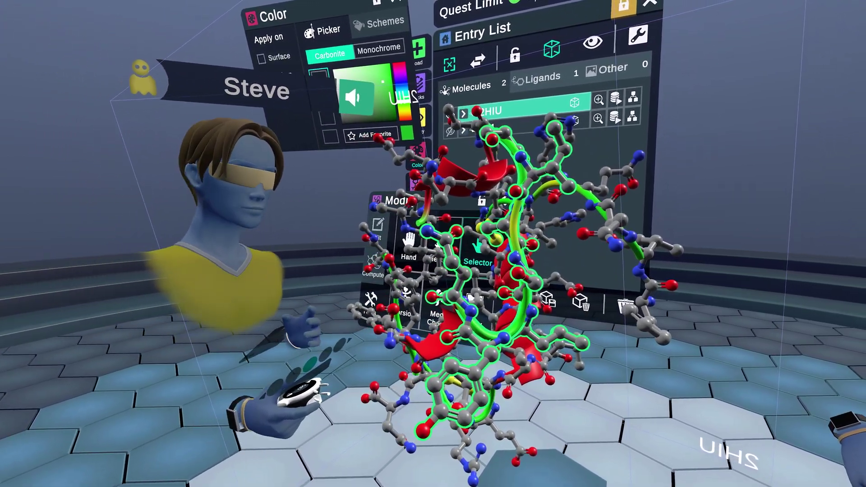
key("Escape")
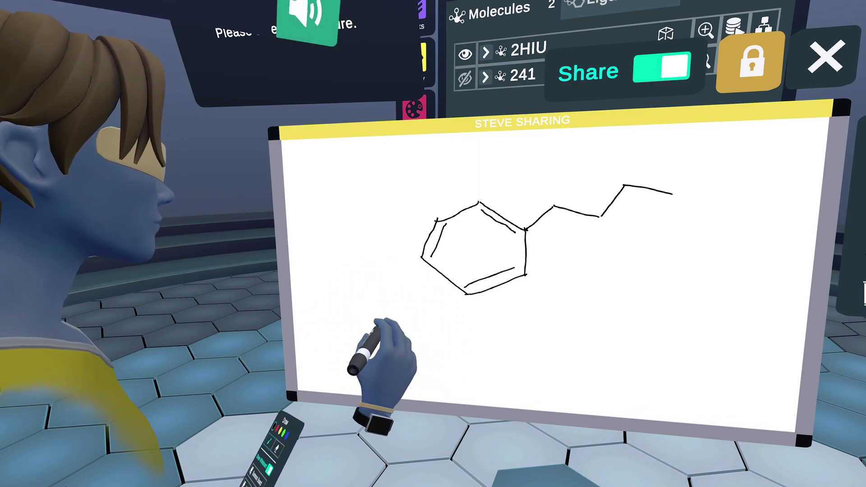
- Draw a black hatched, kidney-shaped blob beside the ring and a red wavy line across the lower part of the whiteboard
mouse_move(378, 326)
left_mouse_down()
mouse_move(440, 288)
mouse_move(375, 325)
left_mouse_up()
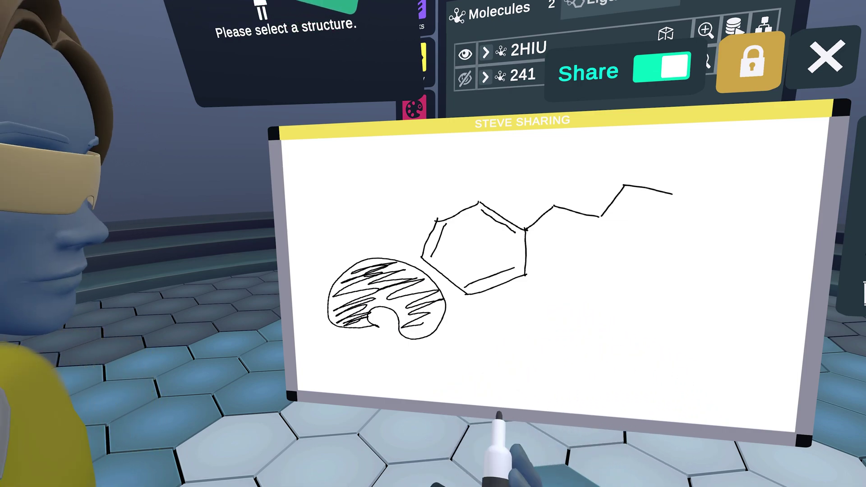
left_click_drag(415, 377, 690, 336)
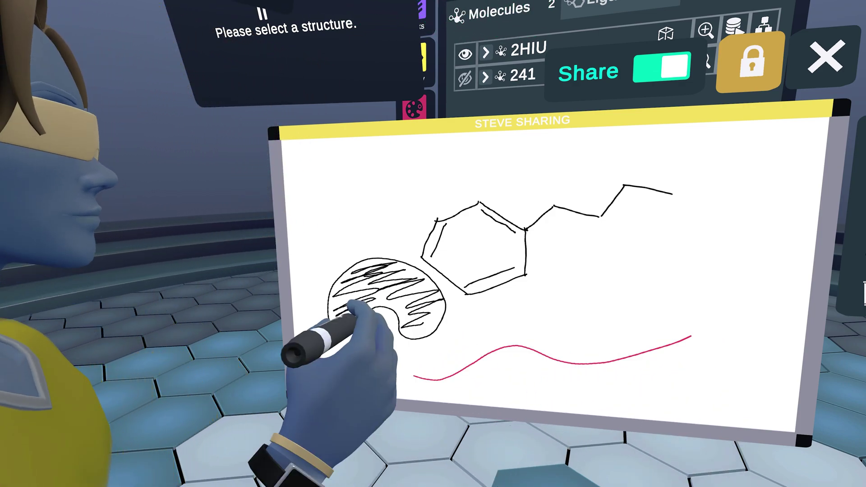
- Draw a yellow sun with rays in the upper left corner of the whiteboard
left_click_drag(319, 143, 321, 144)
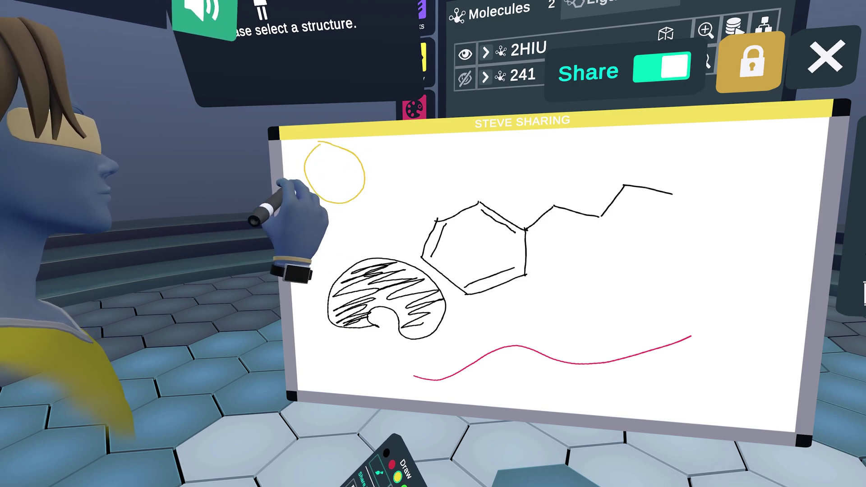
mouse_move(304, 193)
left_mouse_down()
mouse_move(291, 214)
mouse_move(338, 241)
left_mouse_up()
left_click_drag(359, 204, 386, 217)
left_click_drag(377, 188, 408, 183)
mouse_move(376, 167)
left_mouse_down()
mouse_move(400, 157)
mouse_move(384, 140)
left_mouse_up()
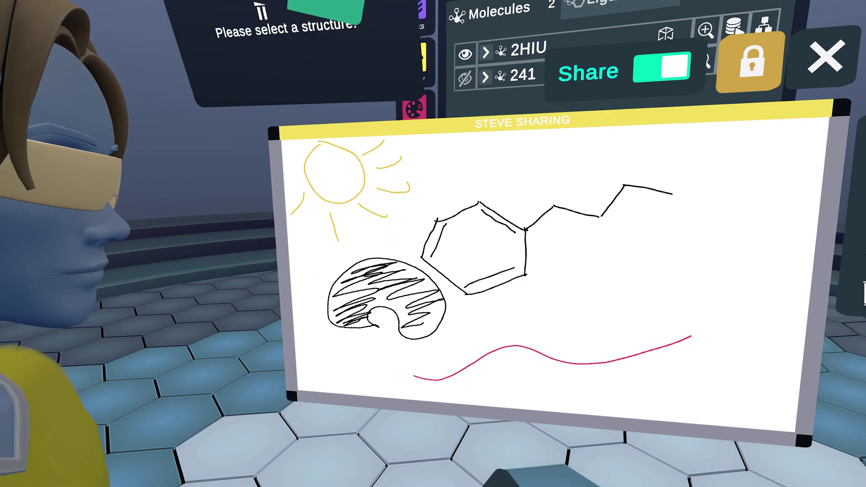
- Draw short, nearly vertical green strokes along the lower part of the whiteboard
left_click_drag(317, 336, 318, 373)
left_click_drag(346, 339, 353, 378)
left_click_drag(387, 346, 392, 389)
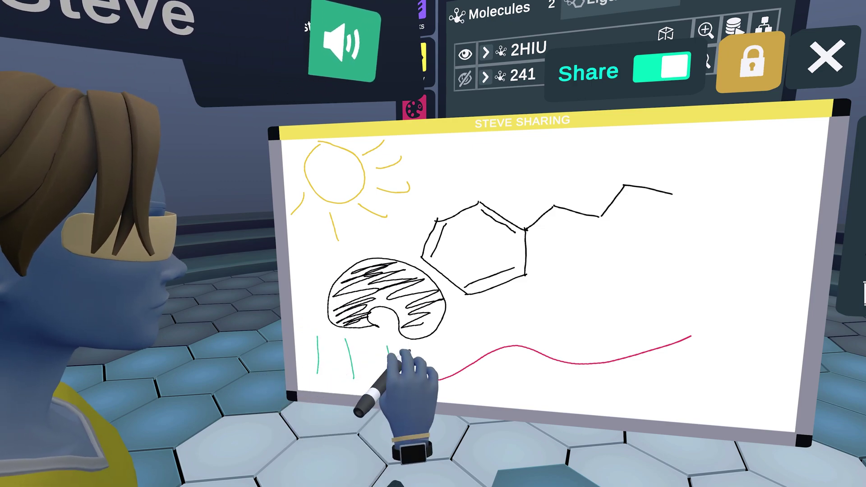
left_click_drag(445, 349, 460, 394)
left_click_drag(504, 342, 530, 390)
left_click_drag(594, 348, 619, 378)
left_click_drag(691, 384, 696, 398)
left_click_drag(742, 371, 766, 426)
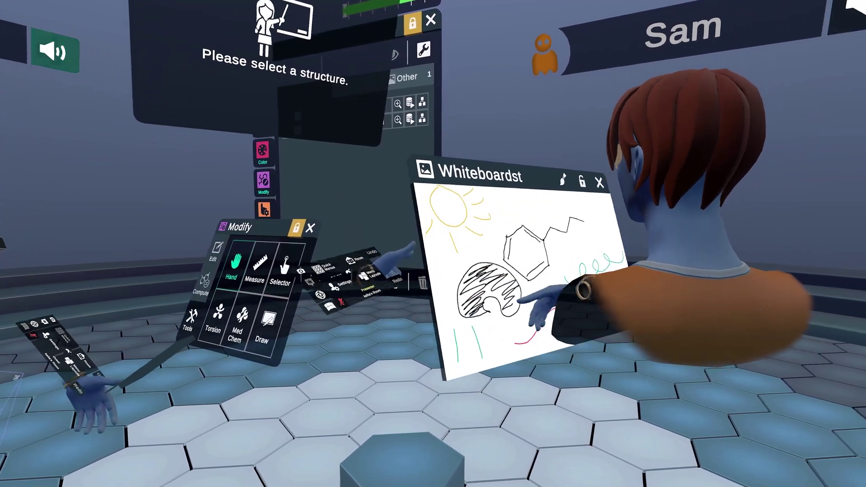
- Activate the Draw tool and add two red eyes and a smile to the sun on the shared whiteboard
left_click(268, 327)
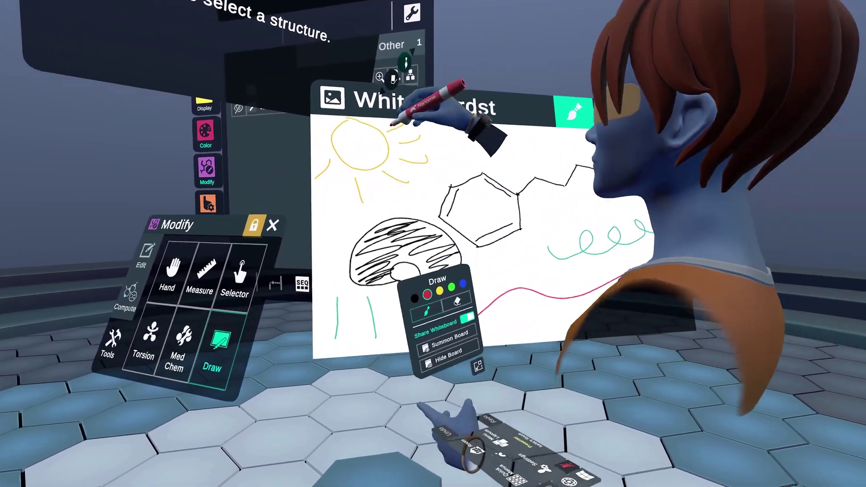
left_click(346, 134)
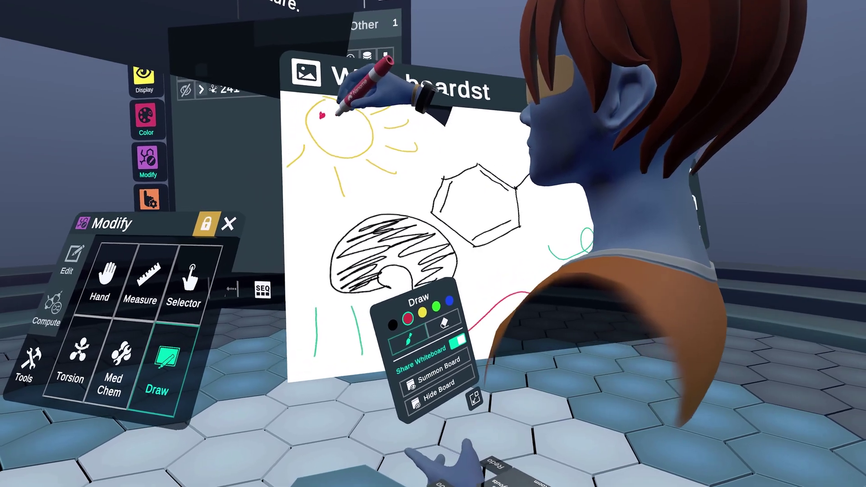
left_click(338, 115)
left_click_drag(324, 139, 361, 132)
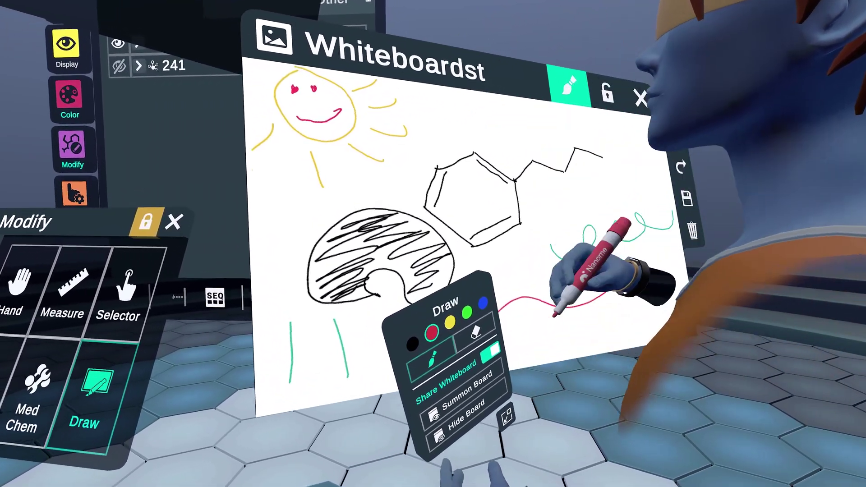